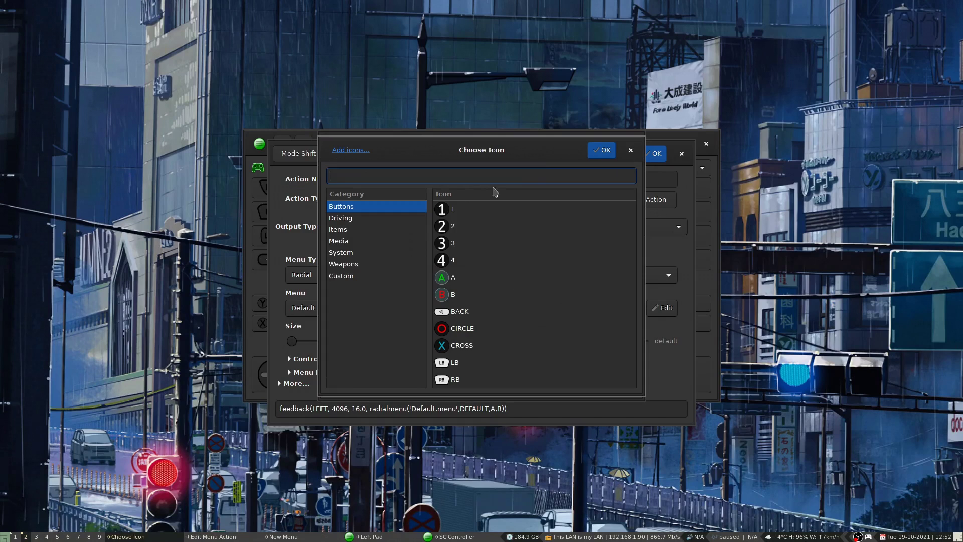
Give the new menu item the custom nephhead icon and the name 'Help'
{"action": "left_click", "coordinate": [342, 278]}
{"action": "double_click", "coordinate": [482, 213]}
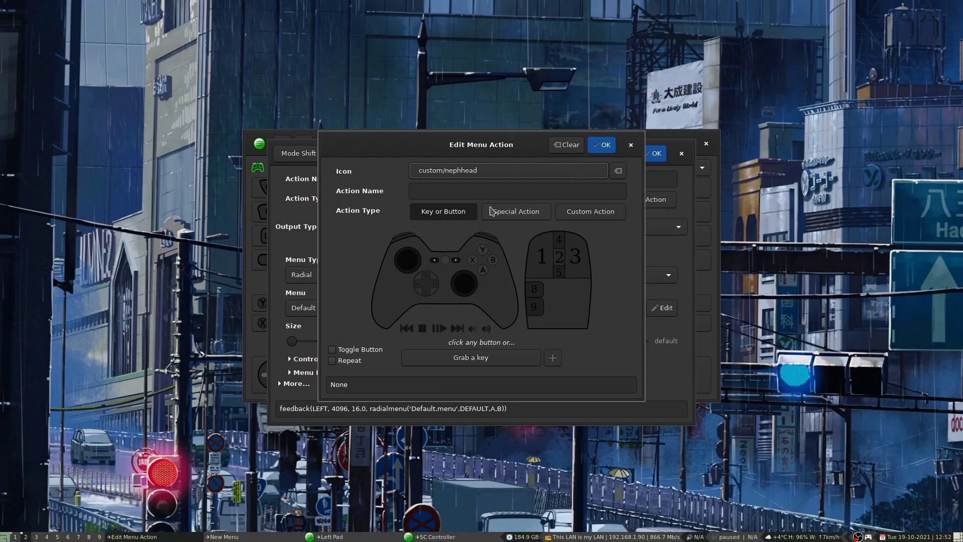
{"action": "left_click", "coordinate": [455, 189]}
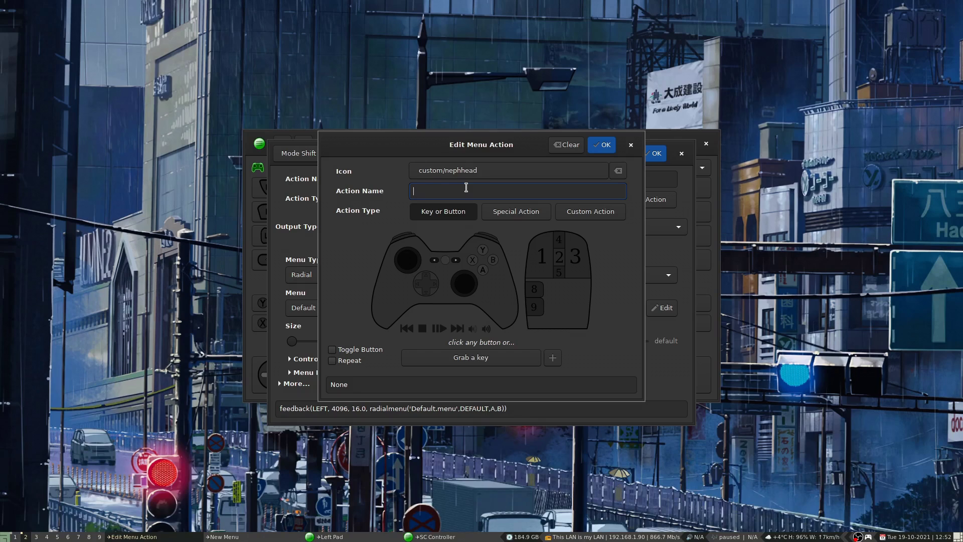
{"action": "type", "text": "Help"}
Bind the Help item to the F1 key with Toggle and Repeat left off, and confirm it
{"action": "left_click", "coordinate": [476, 357]}
{"action": "key", "text": "F1"}
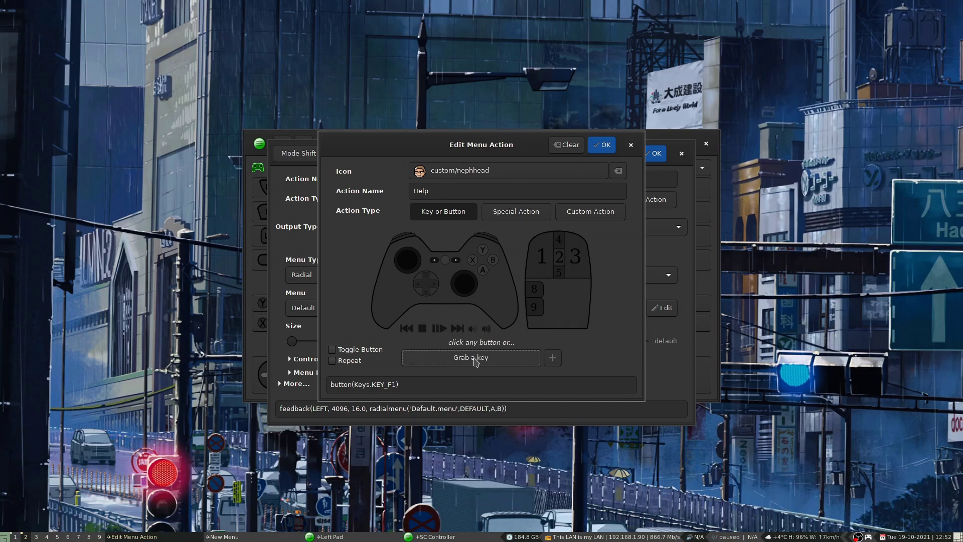
{"action": "left_click", "coordinate": [342, 352]}
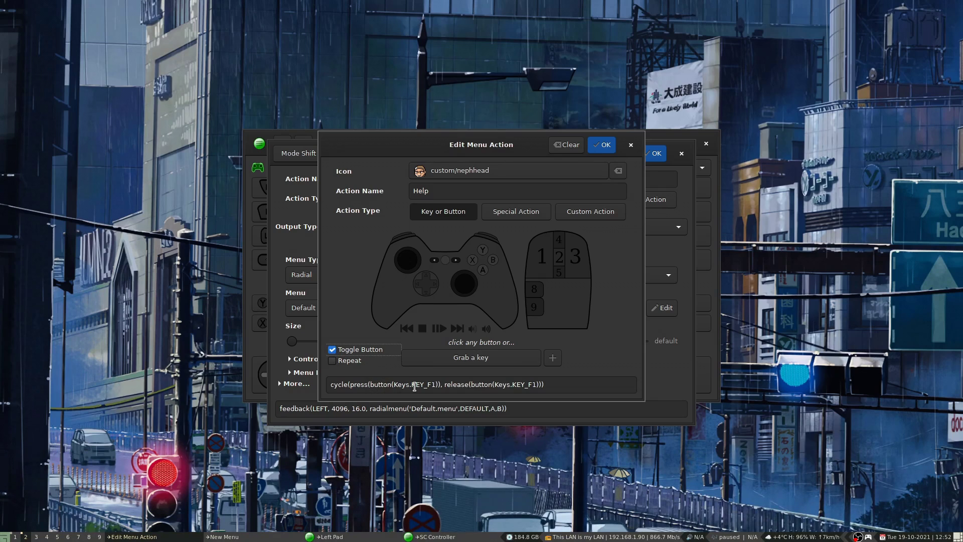
{"action": "left_click", "coordinate": [360, 350]}
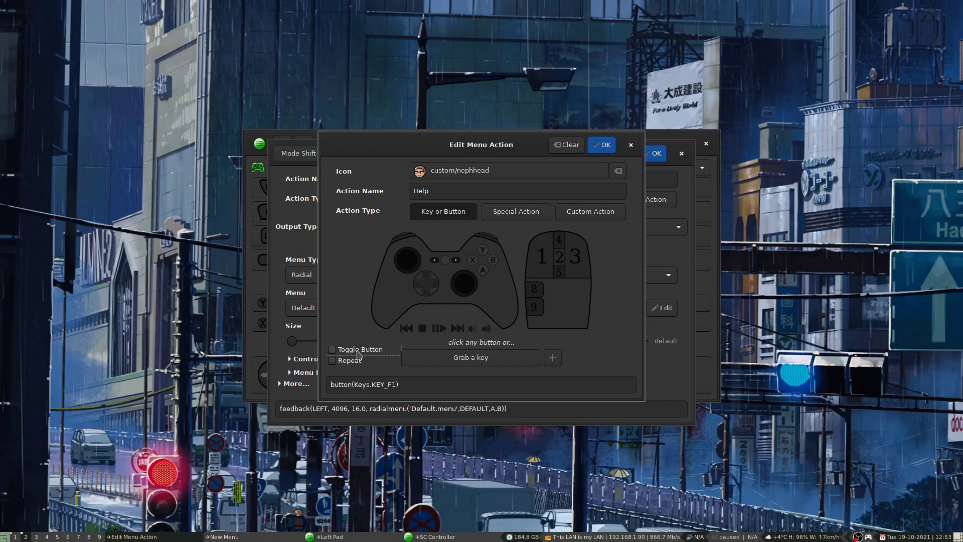
{"action": "left_click", "coordinate": [358, 349]}
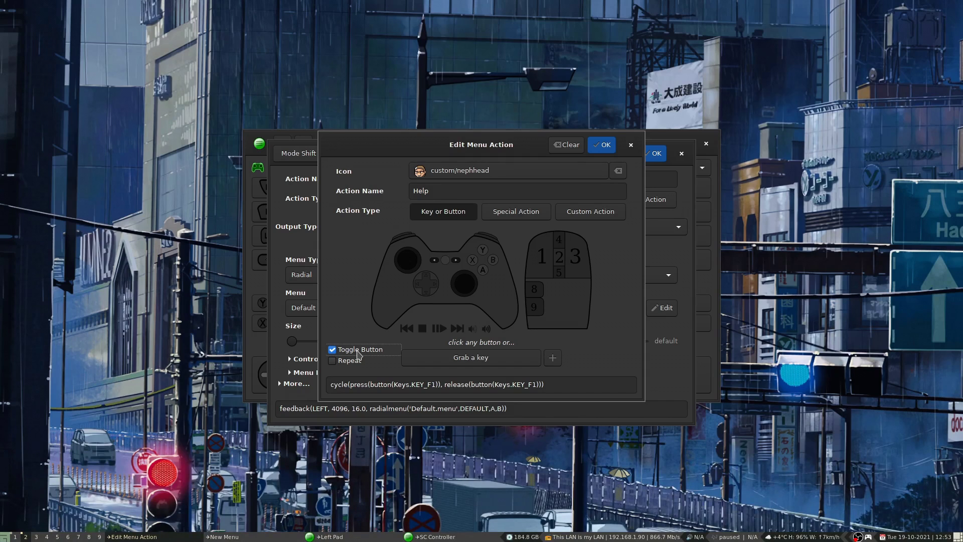
{"action": "left_click", "coordinate": [358, 351]}
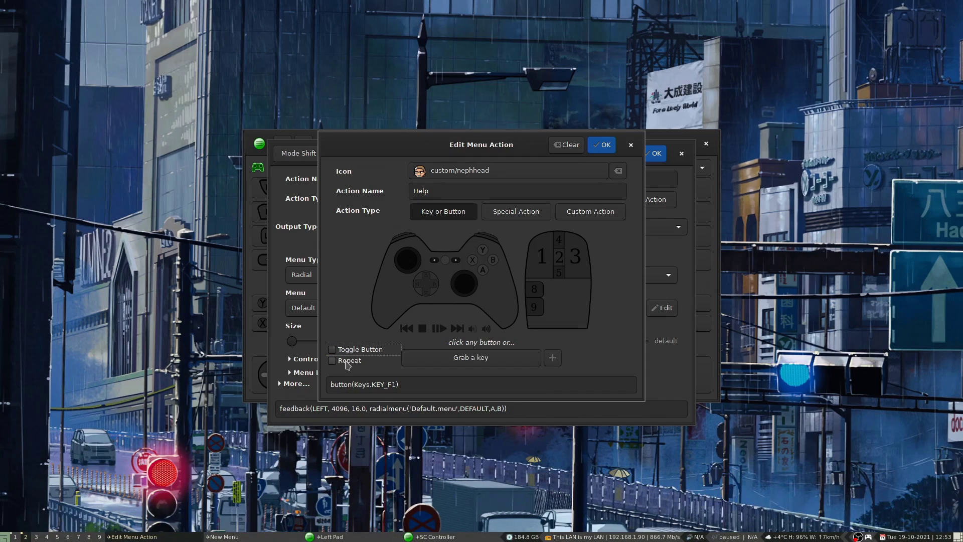
{"action": "left_click", "coordinate": [346, 362]}
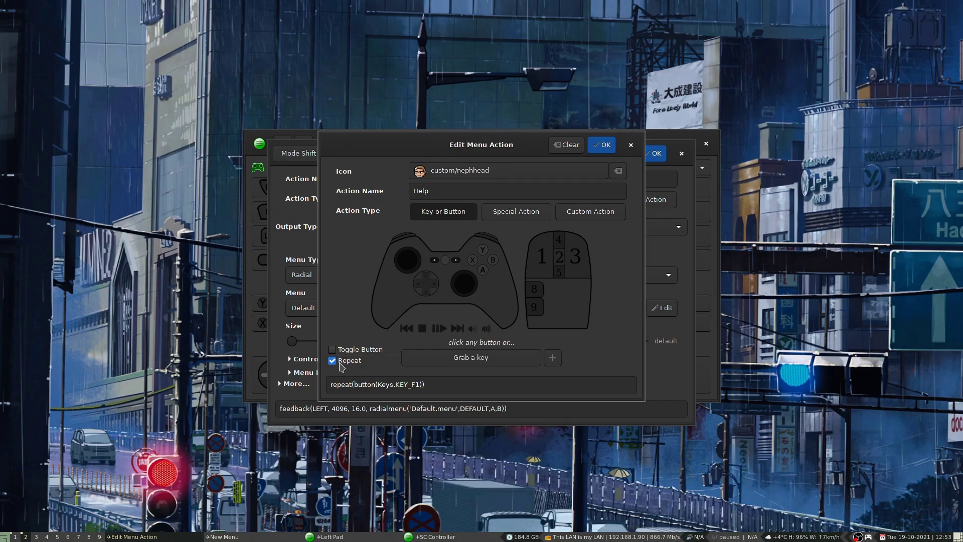
{"action": "left_click", "coordinate": [340, 364]}
{"action": "left_click", "coordinate": [602, 147]}
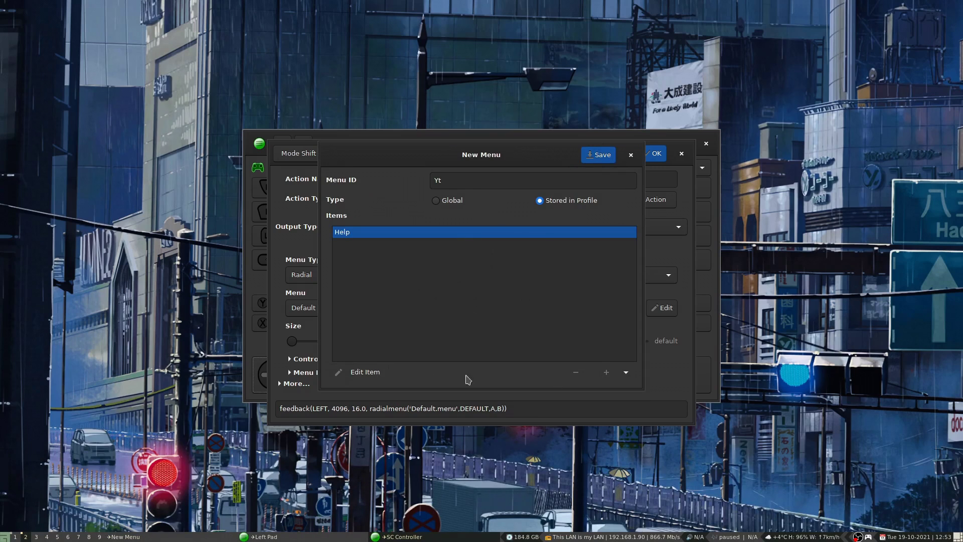
Add a second Yt item using the Turn Off Controller special action
{"action": "left_click", "coordinate": [605, 372]}
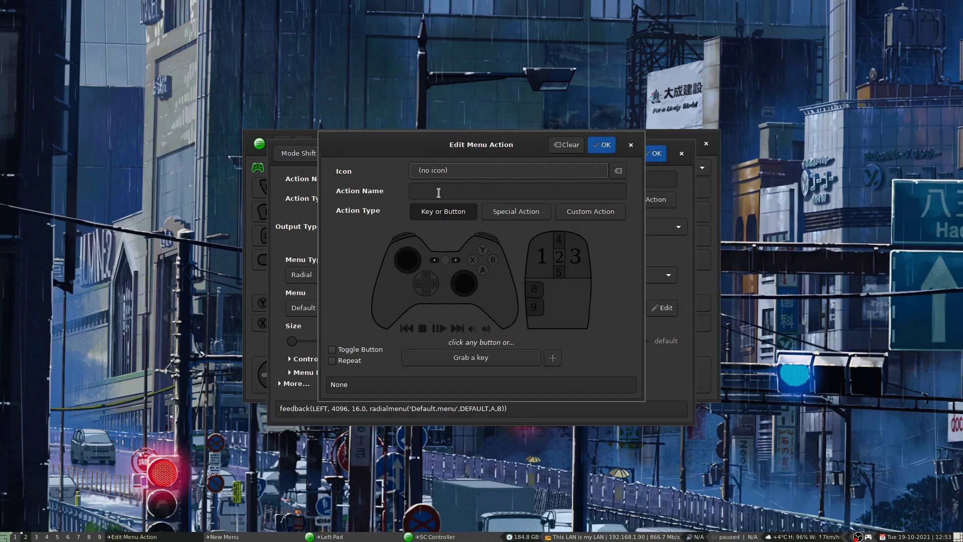
{"action": "left_click", "coordinate": [515, 216]}
{"action": "left_click", "coordinate": [467, 259]}
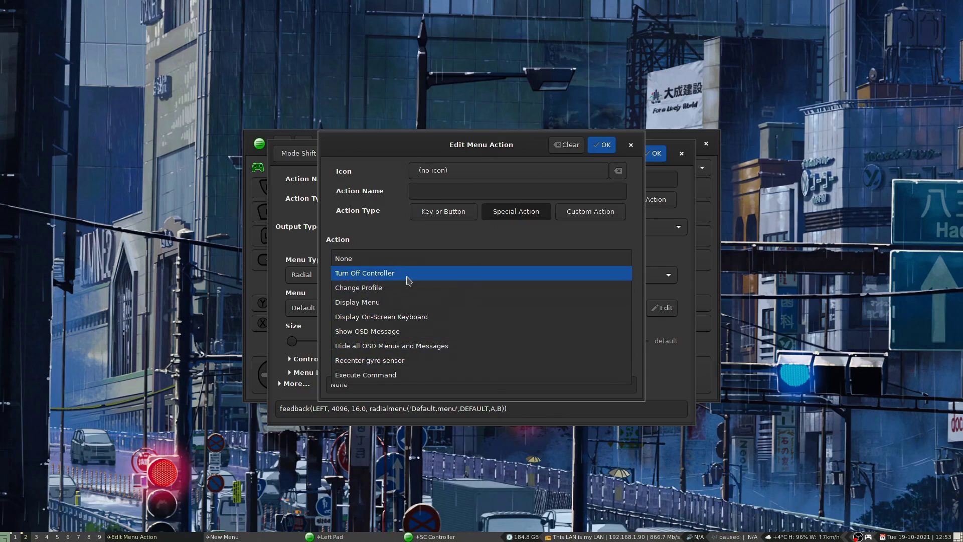
{"action": "left_click", "coordinate": [371, 374]}
{"action": "left_click", "coordinate": [427, 295]}
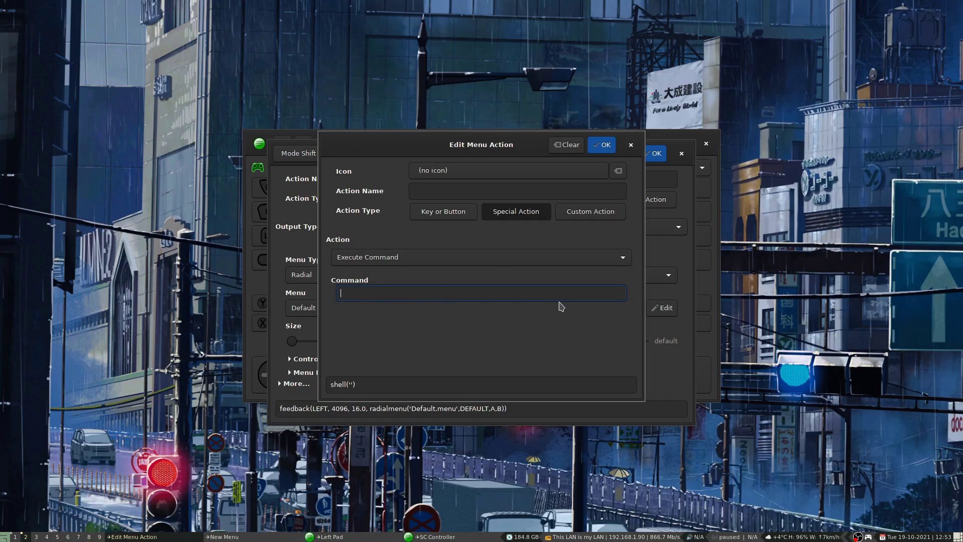
{"action": "left_click", "coordinate": [468, 256]}
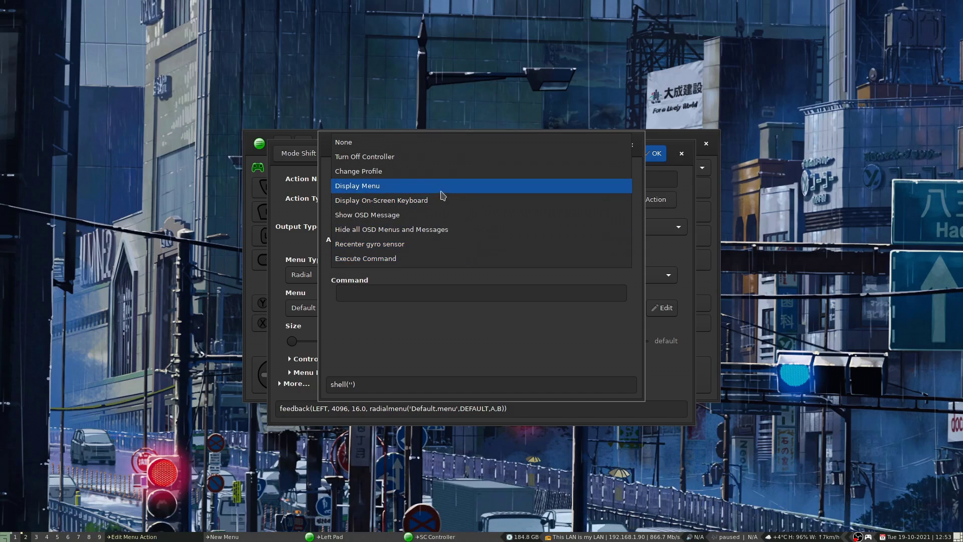
{"action": "left_click", "coordinate": [375, 160]}
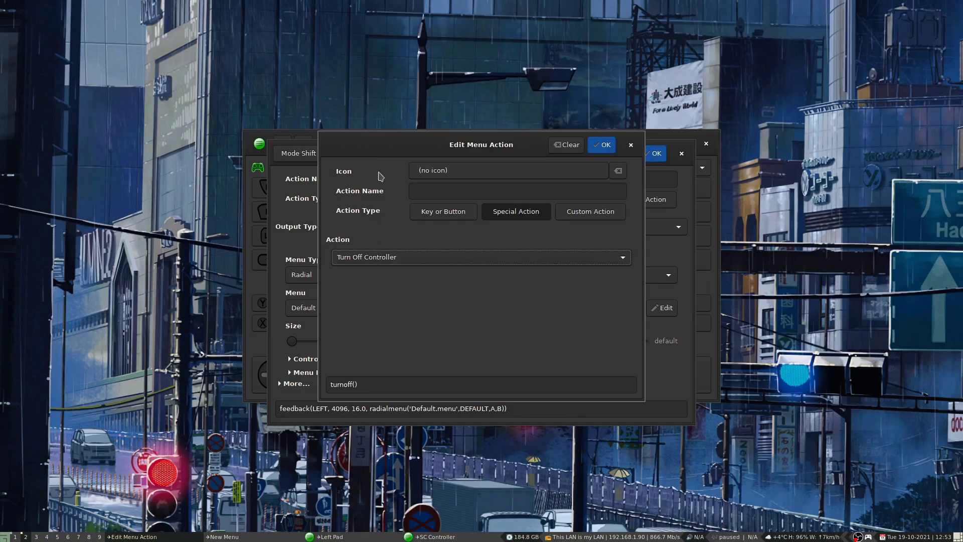
{"action": "left_click", "coordinate": [606, 146]}
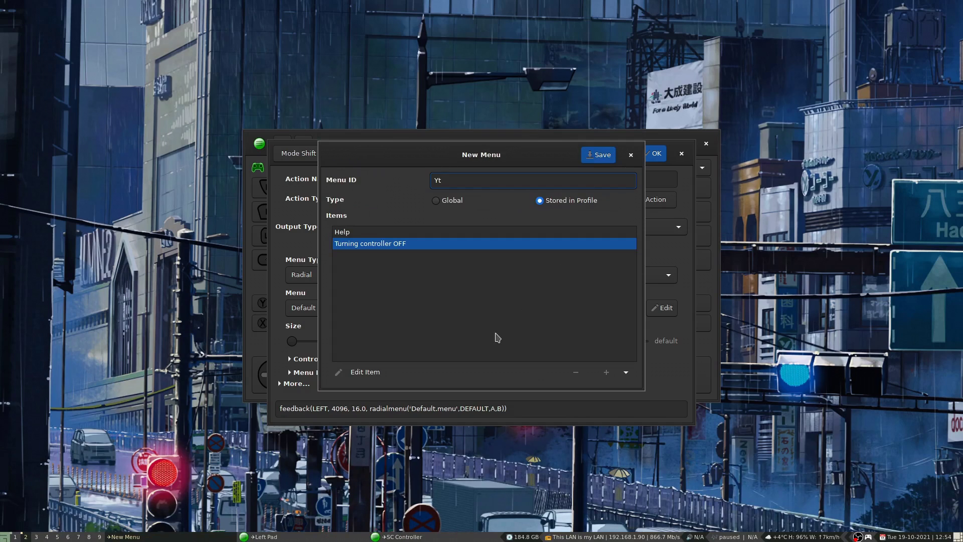
Try a third item as a right-mouse-button custom action, then discard that dialog
{"action": "left_click", "coordinate": [612, 374]}
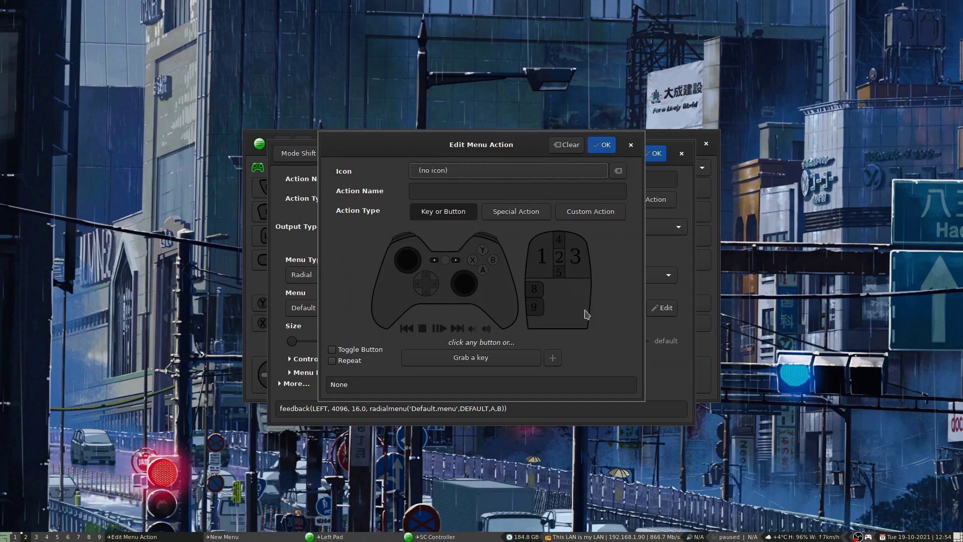
{"action": "left_click", "coordinate": [612, 213]}
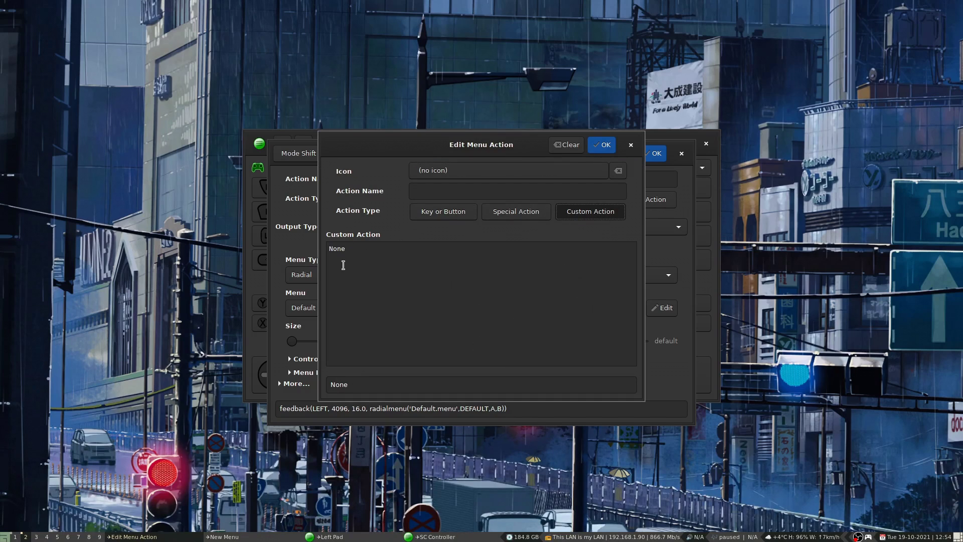
{"action": "left_click_drag", "start_coordinate": [382, 251], "coordinate": [303, 251]}
{"action": "left_click", "coordinate": [435, 213]}
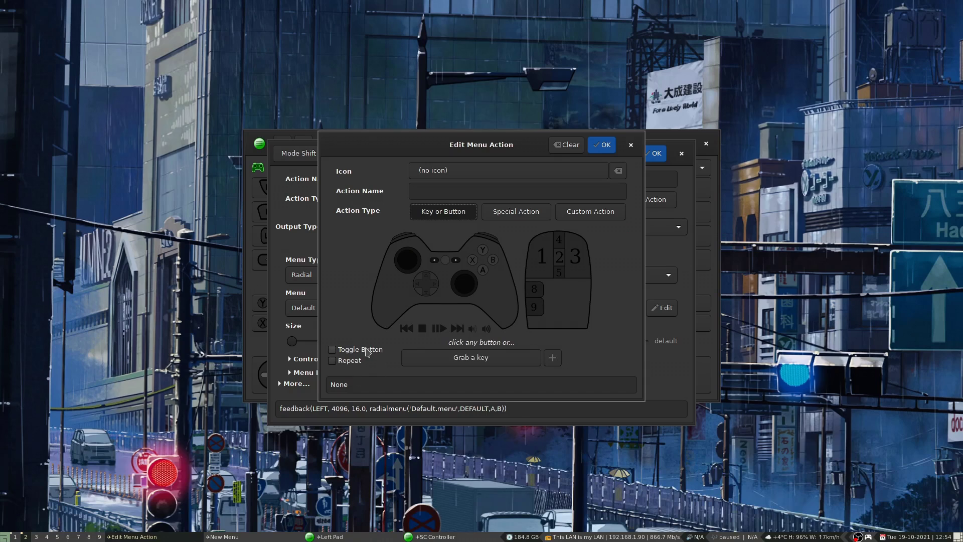
{"action": "left_click", "coordinate": [575, 259]}
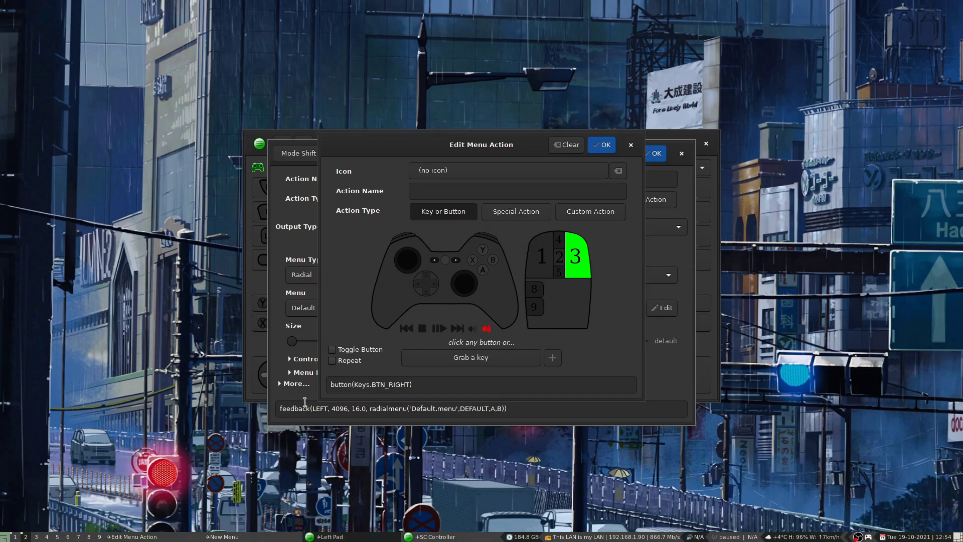
{"action": "left_click", "coordinate": [568, 217]}
{"action": "left_click_drag", "start_coordinate": [431, 293], "coordinate": [369, 230]}
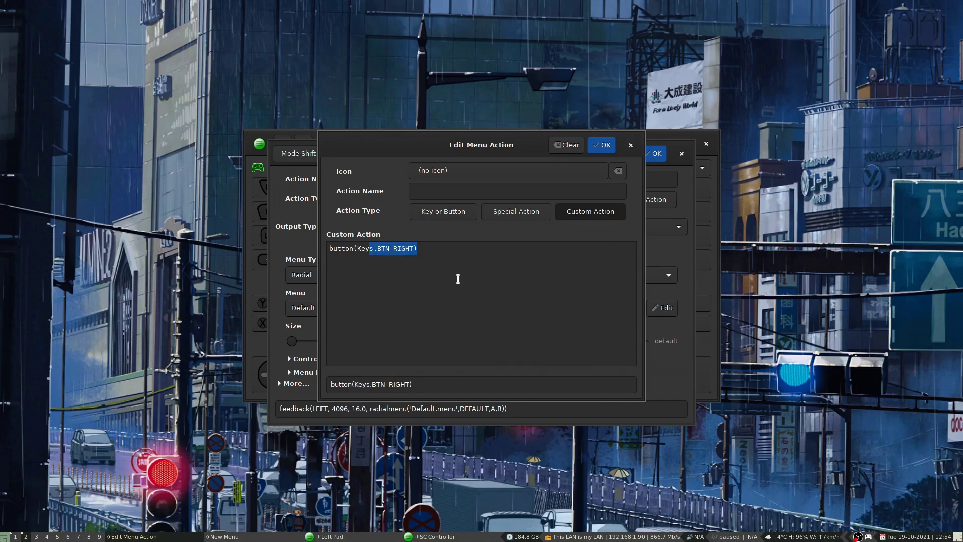
{"action": "left_click", "coordinate": [458, 279]}
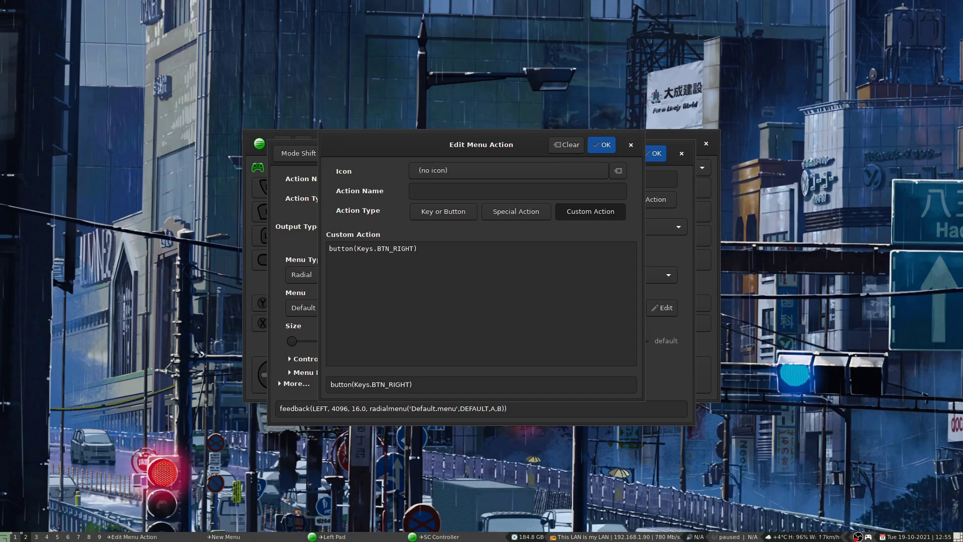
{"action": "left_click", "coordinate": [632, 145]}
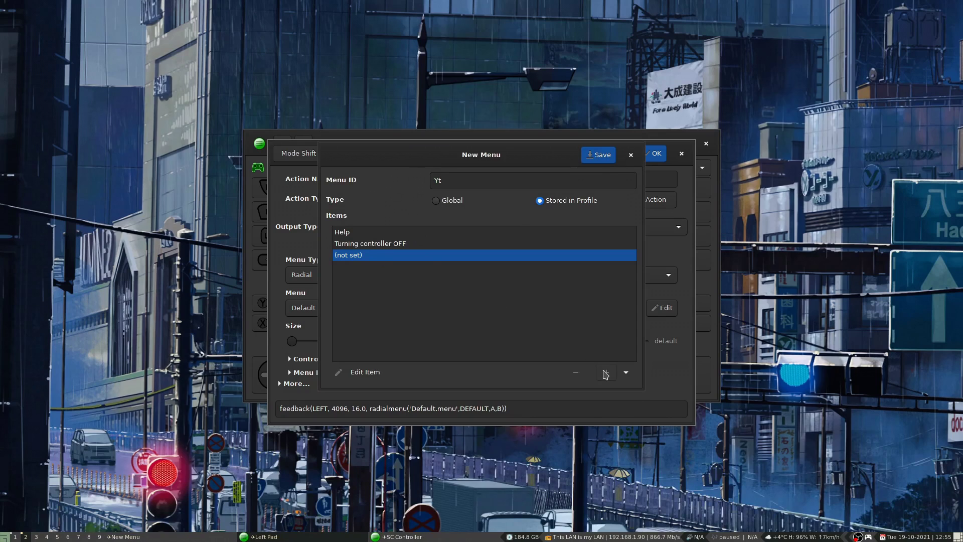
Bind the empty third item to the Space key, name it 'Space', and save the Yt menu
{"action": "left_click", "coordinate": [366, 371]}
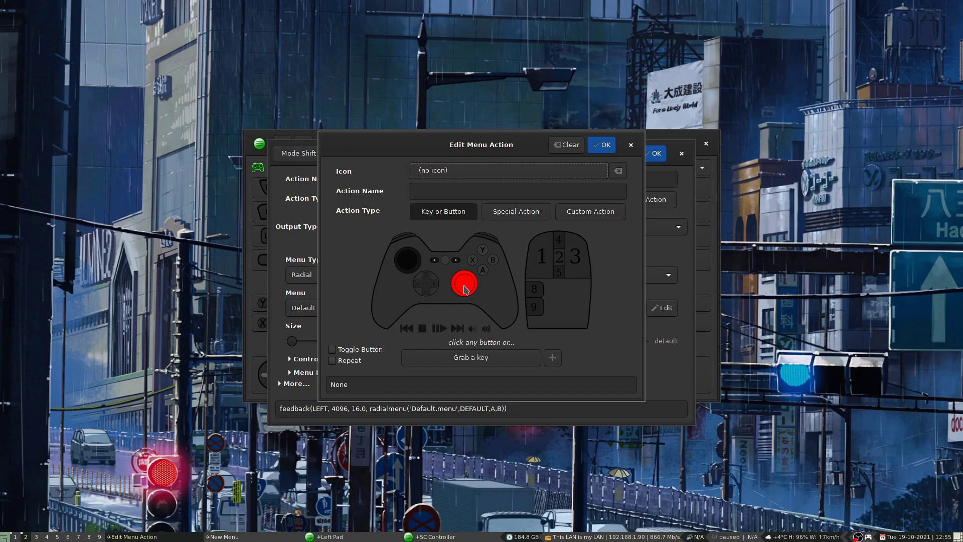
{"action": "left_click", "coordinate": [469, 359]}
{"action": "key", "text": "space"}
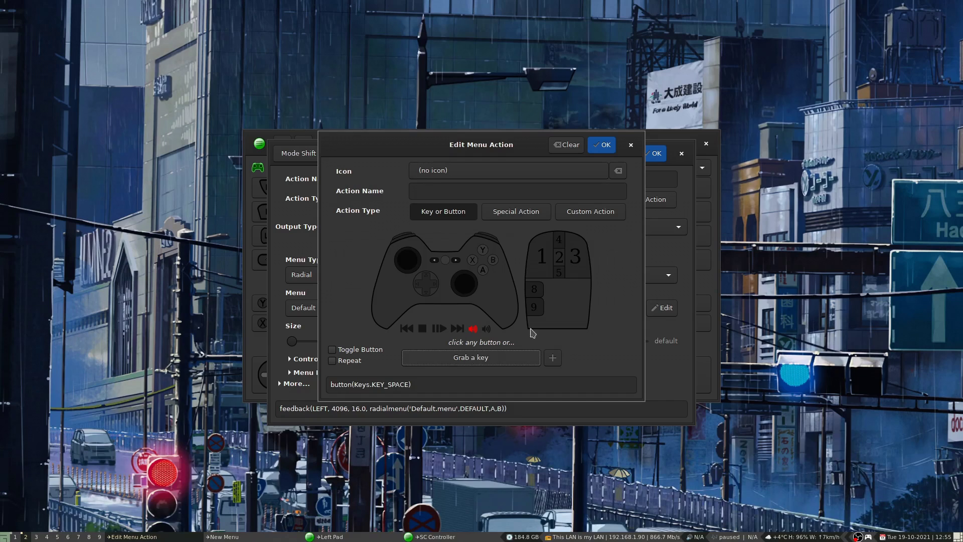
{"action": "left_click", "coordinate": [484, 193]}
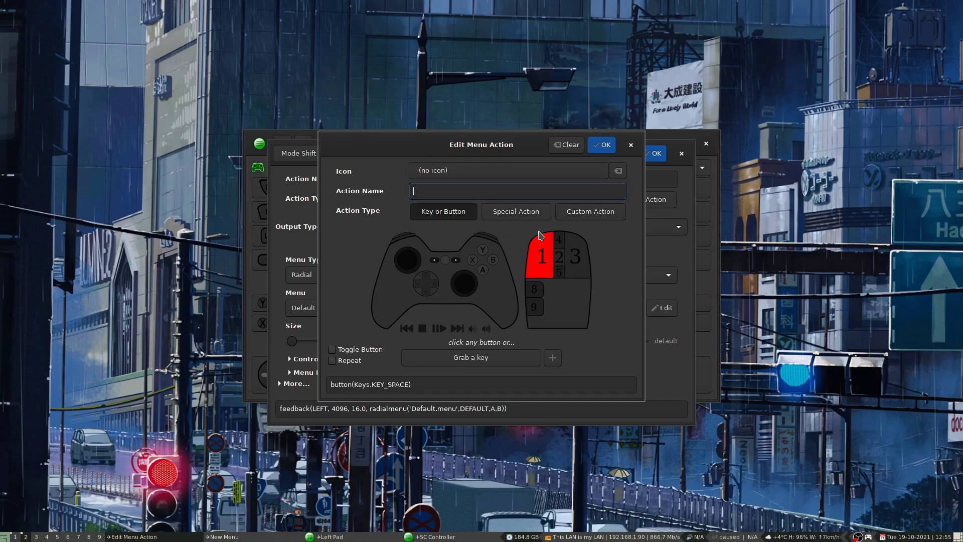
{"action": "left_click", "coordinate": [602, 145]}
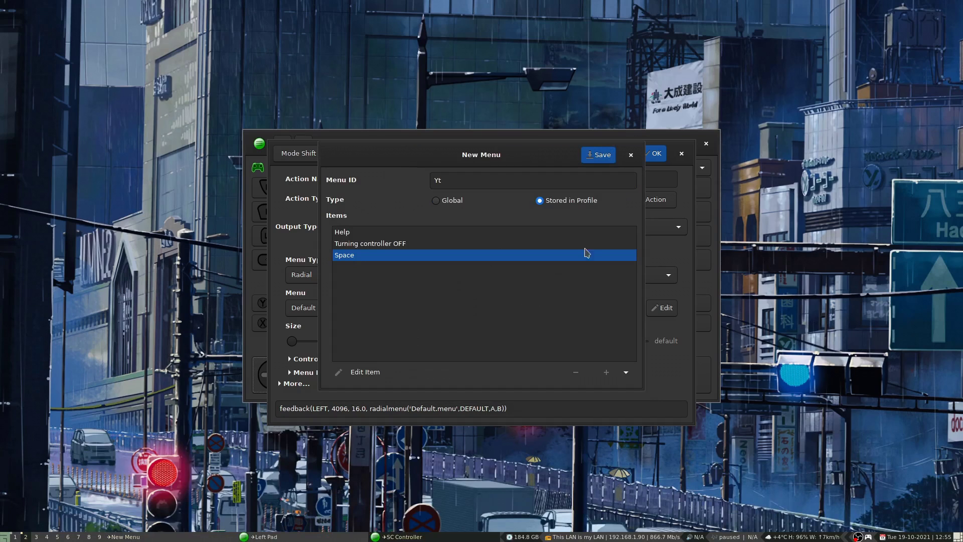
{"action": "left_click", "coordinate": [602, 155]}
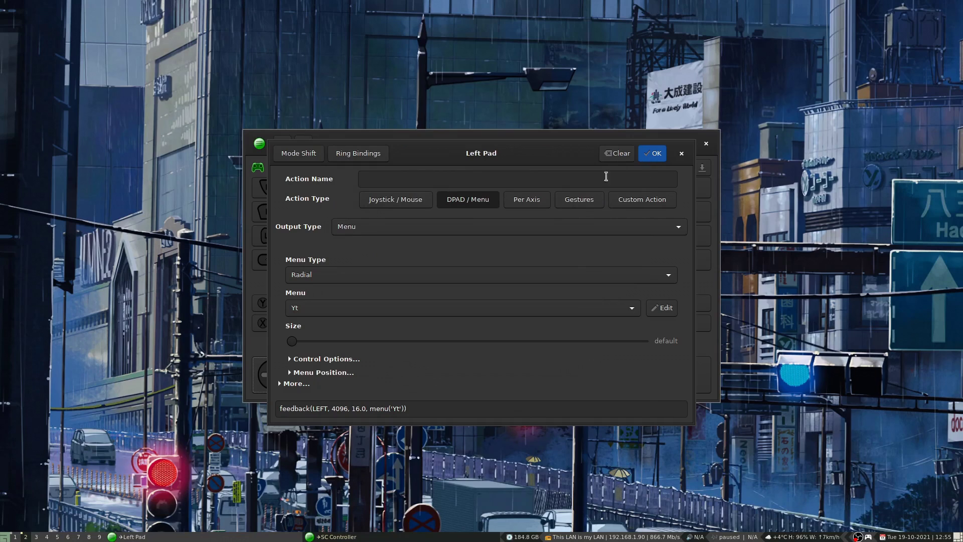
Name the Left Pad's menu action 'RandomMeno'
{"action": "left_click", "coordinate": [486, 184]}
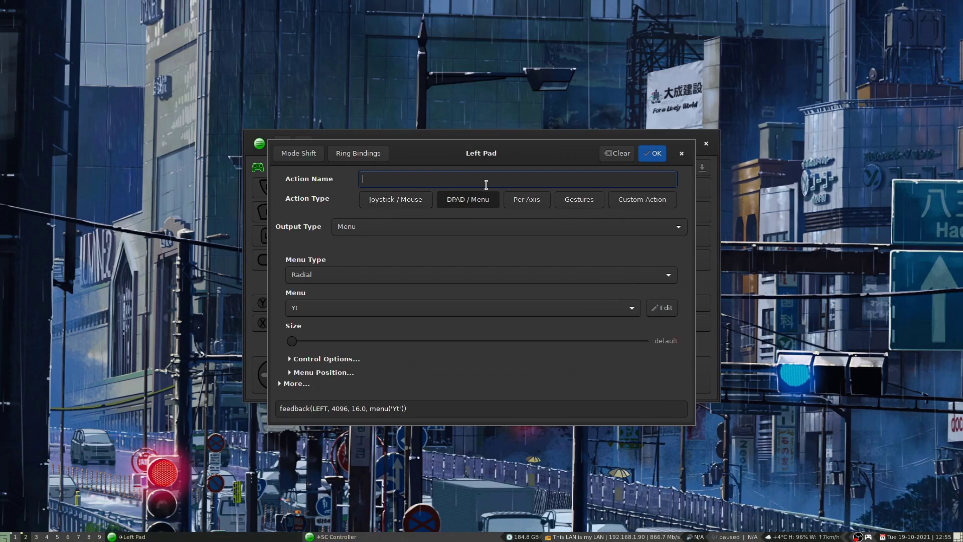
{"action": "type", "text": "RandomMeno"}
{"action": "left_click", "coordinate": [294, 360]}
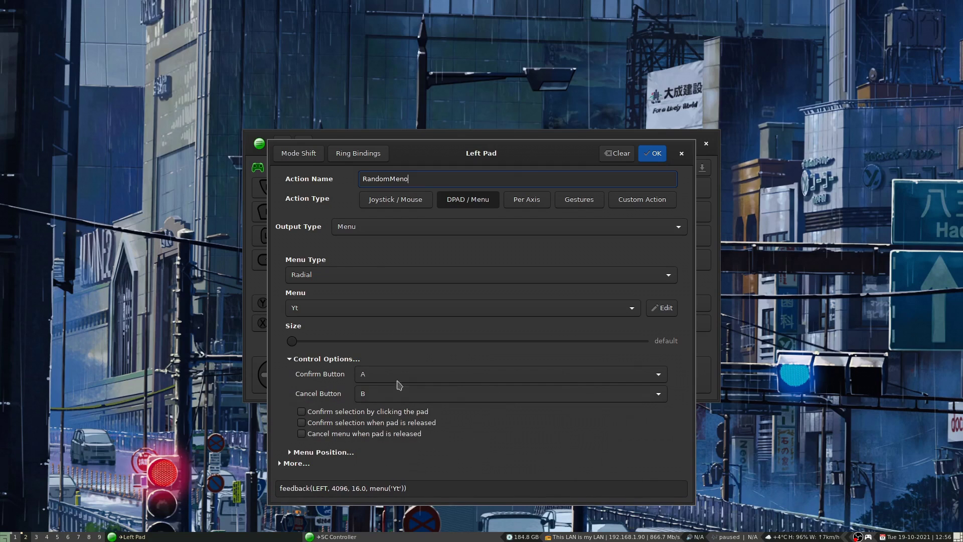
Keep A as confirm and B as cancel, and enable 'Confirm selection by clicking the pad'
{"action": "left_click", "coordinate": [412, 375]}
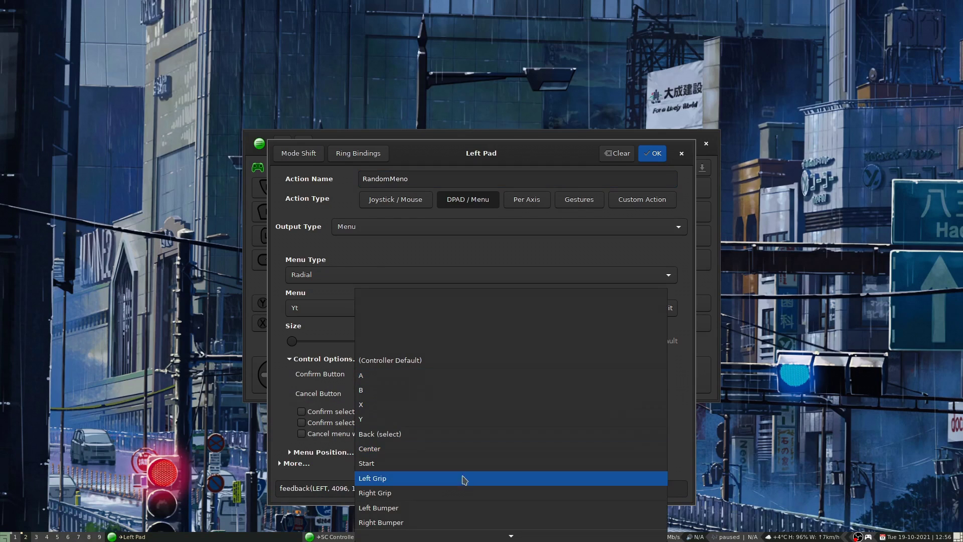
{"action": "scroll", "coordinate": [467, 485], "scroll_direction": "down", "scroll_amount": 1}
{"action": "scroll", "coordinate": [467, 482], "scroll_direction": "down", "scroll_amount": 3}
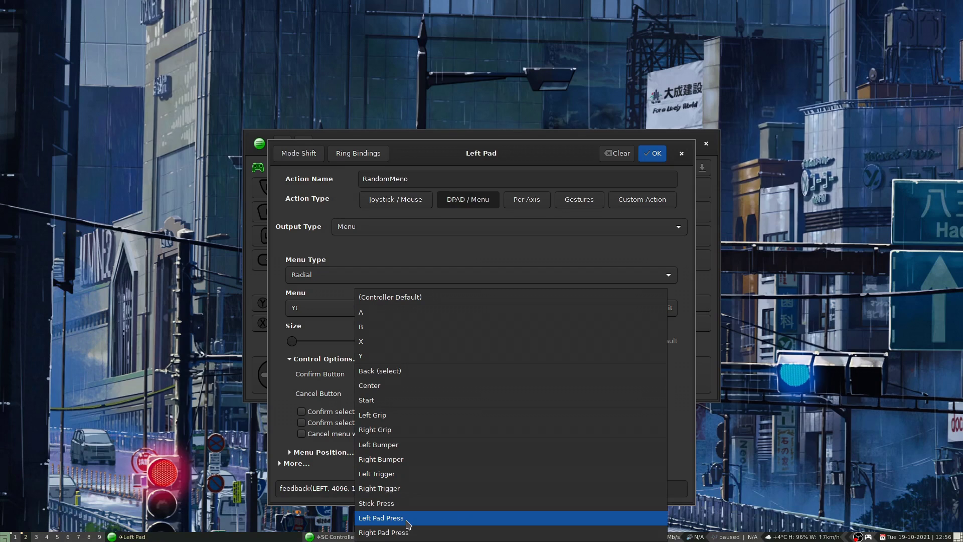
{"action": "left_click", "coordinate": [434, 522]}
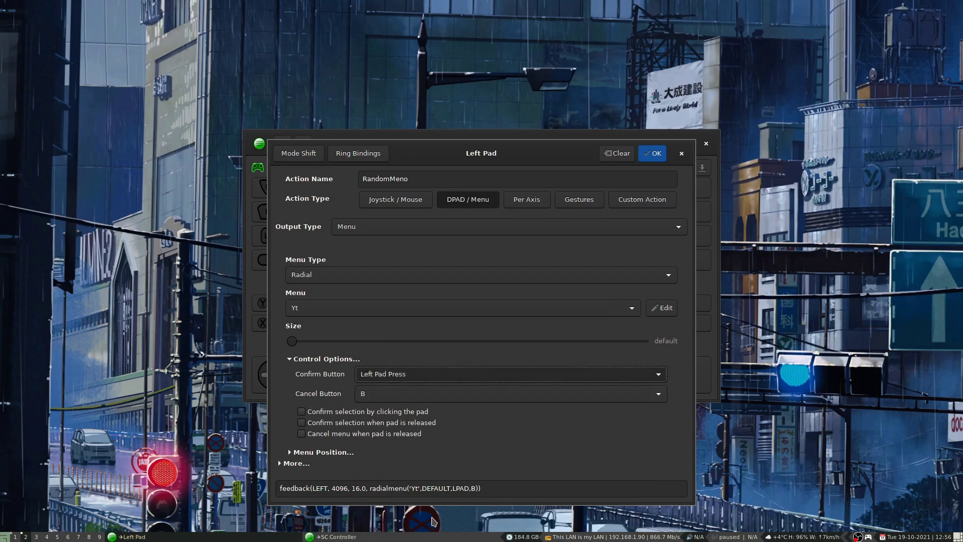
{"action": "left_click", "coordinate": [442, 402]}
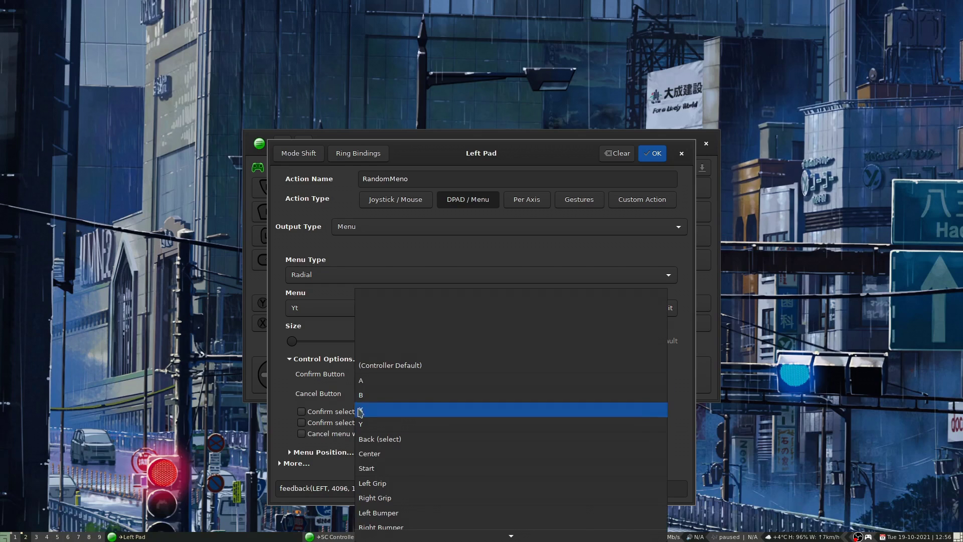
{"action": "left_click", "coordinate": [316, 390]}
{"action": "left_click", "coordinate": [414, 378]}
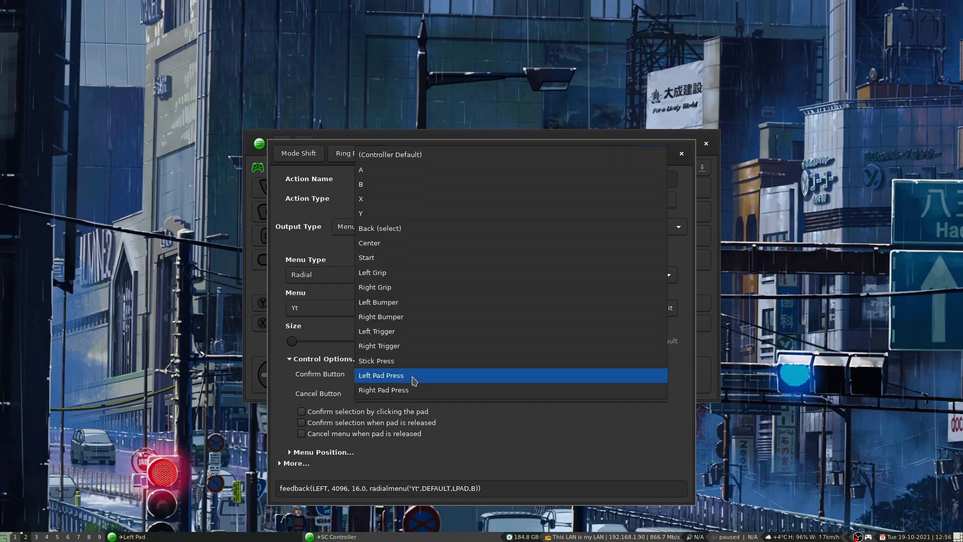
{"action": "left_click", "coordinate": [403, 166]}
{"action": "left_click", "coordinate": [301, 412]}
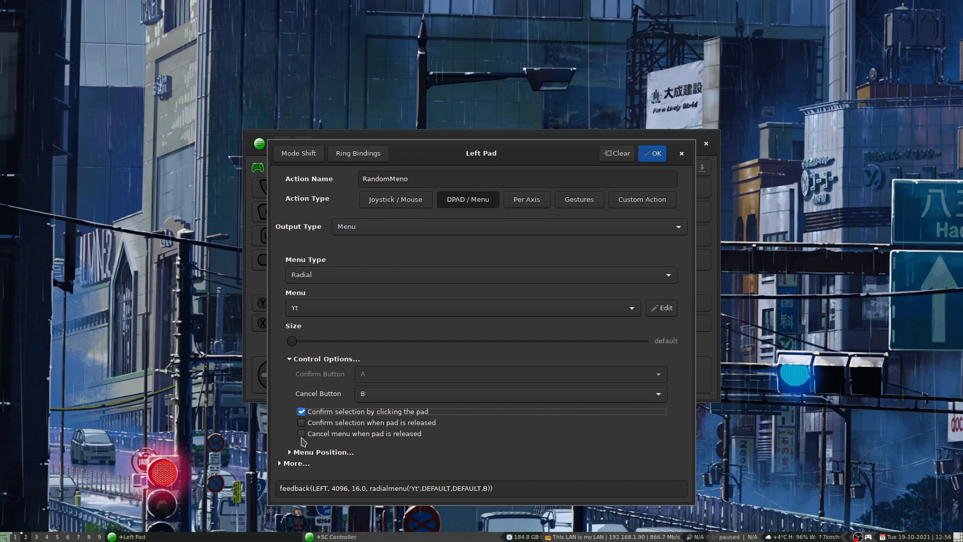
Cancel the menu on pad release, position it 10 from right and bottom, and apply to the Left Pad
{"action": "left_click", "coordinate": [301, 433]}
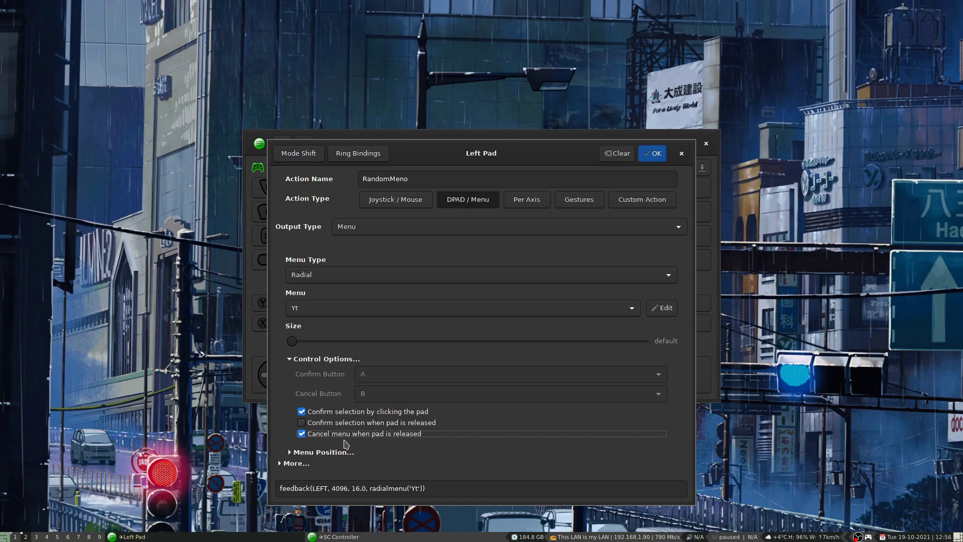
{"action": "left_click", "coordinate": [292, 454]}
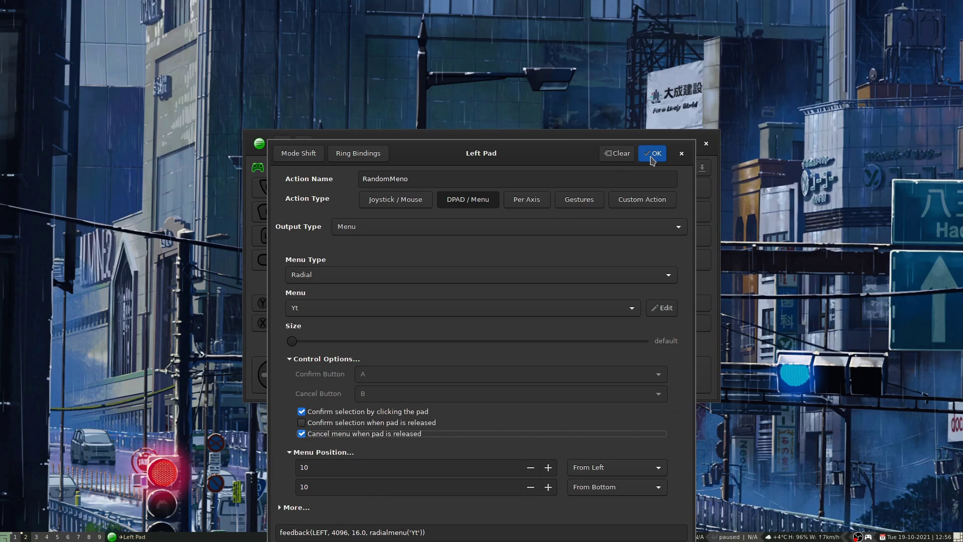
{"action": "left_click", "coordinate": [627, 468]}
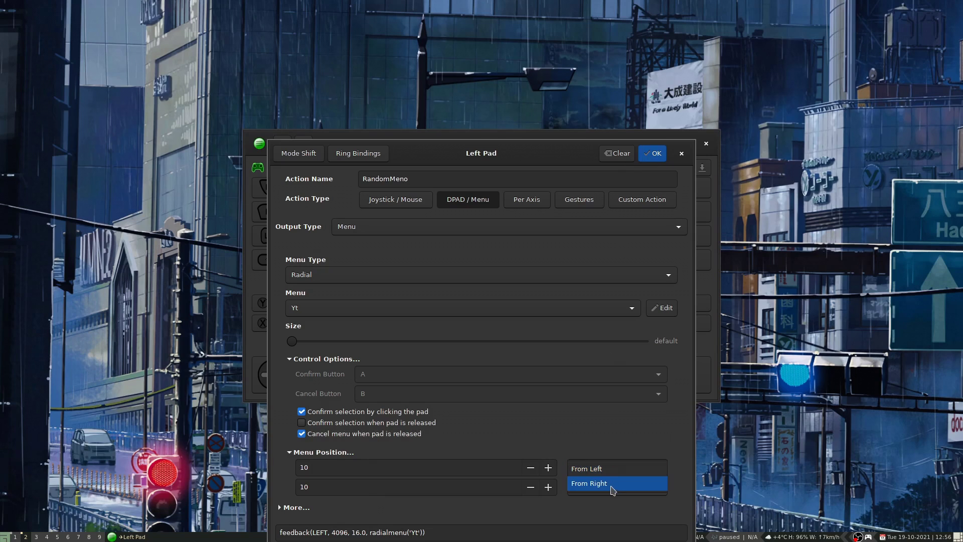
{"action": "left_click", "coordinate": [621, 467]}
{"action": "left_click", "coordinate": [620, 467]}
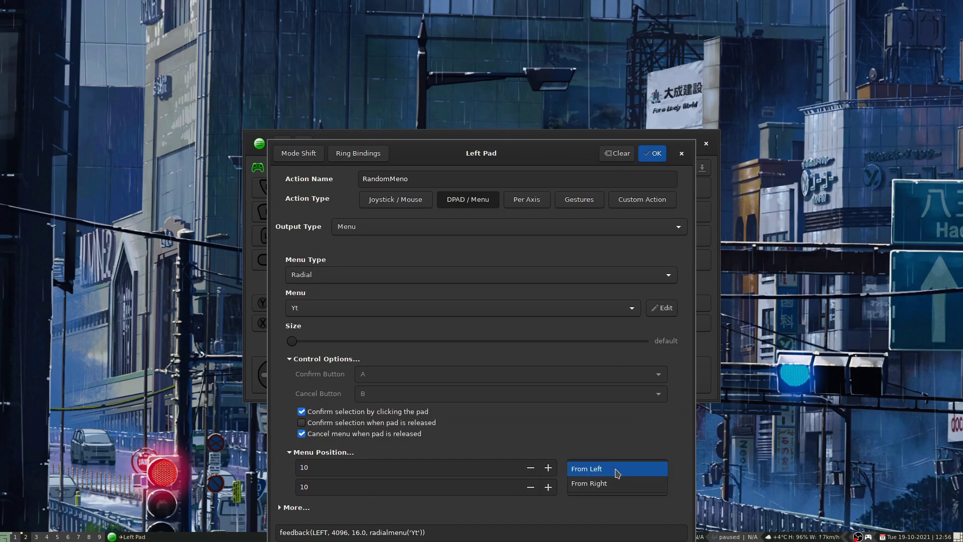
{"action": "left_click", "coordinate": [612, 486]}
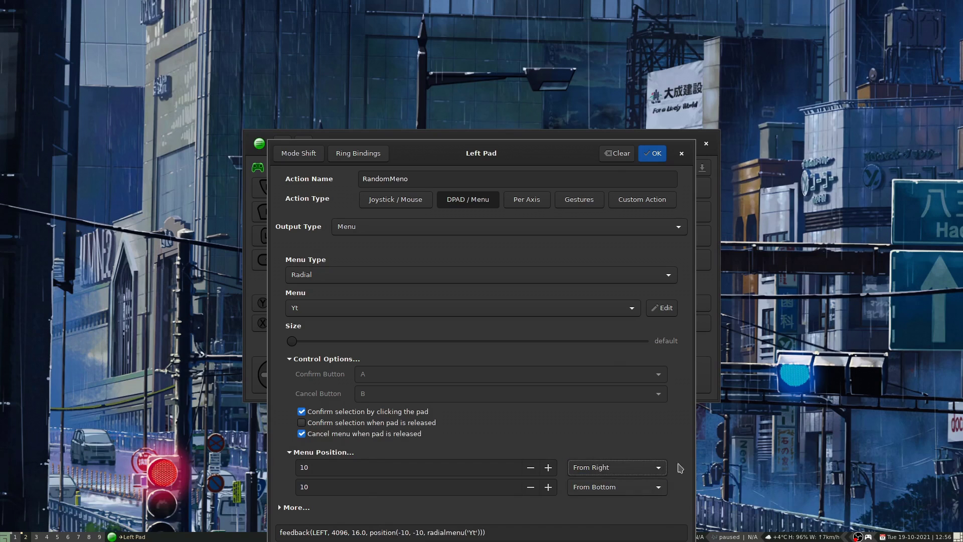
{"action": "left_click", "coordinate": [651, 157]}
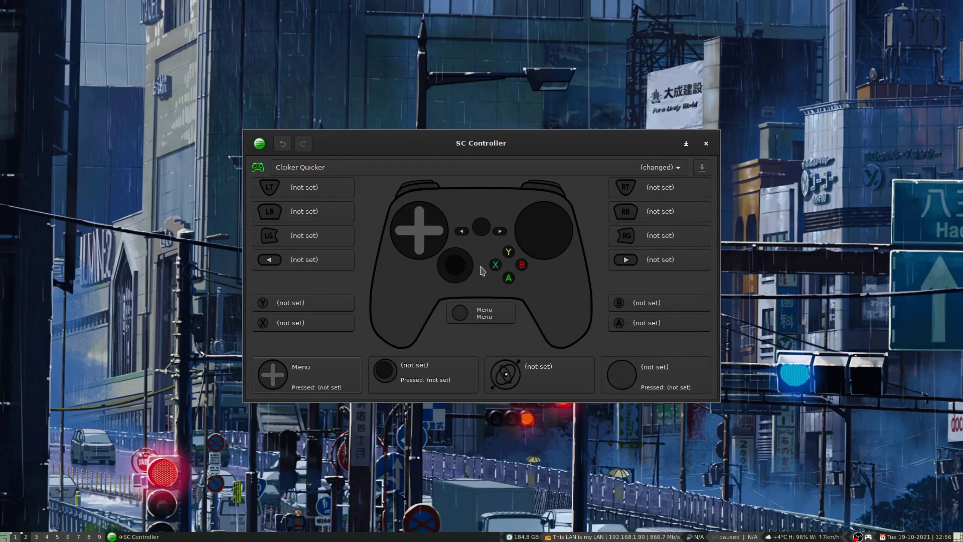